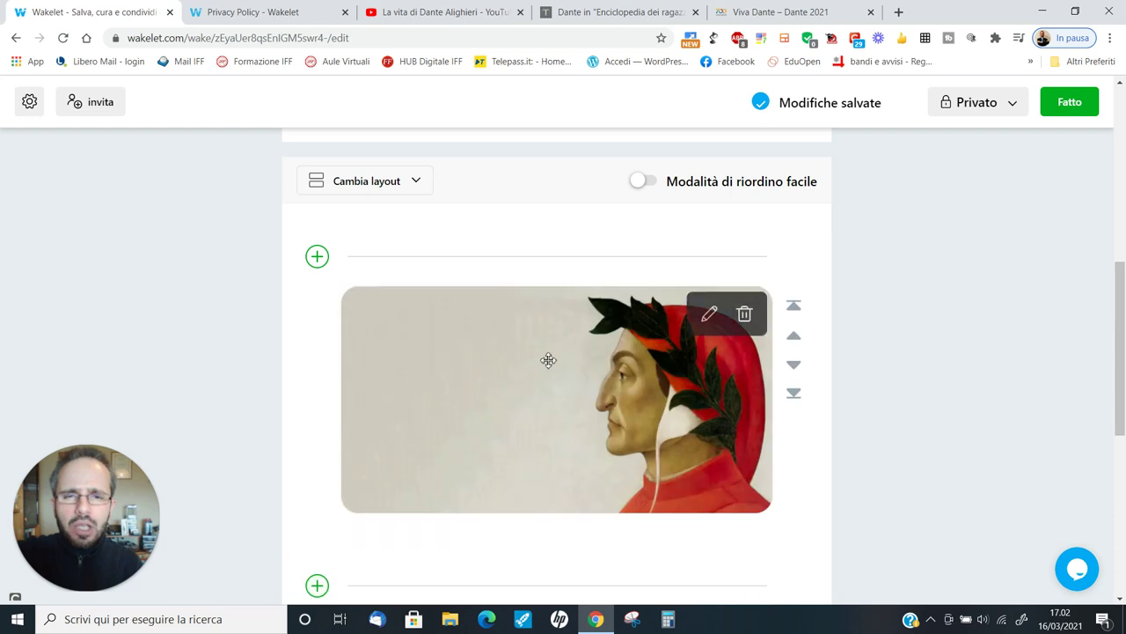
Step: Set the layout of the Dante collection to Vista a griglia
scroll(564, 410, down, 1)
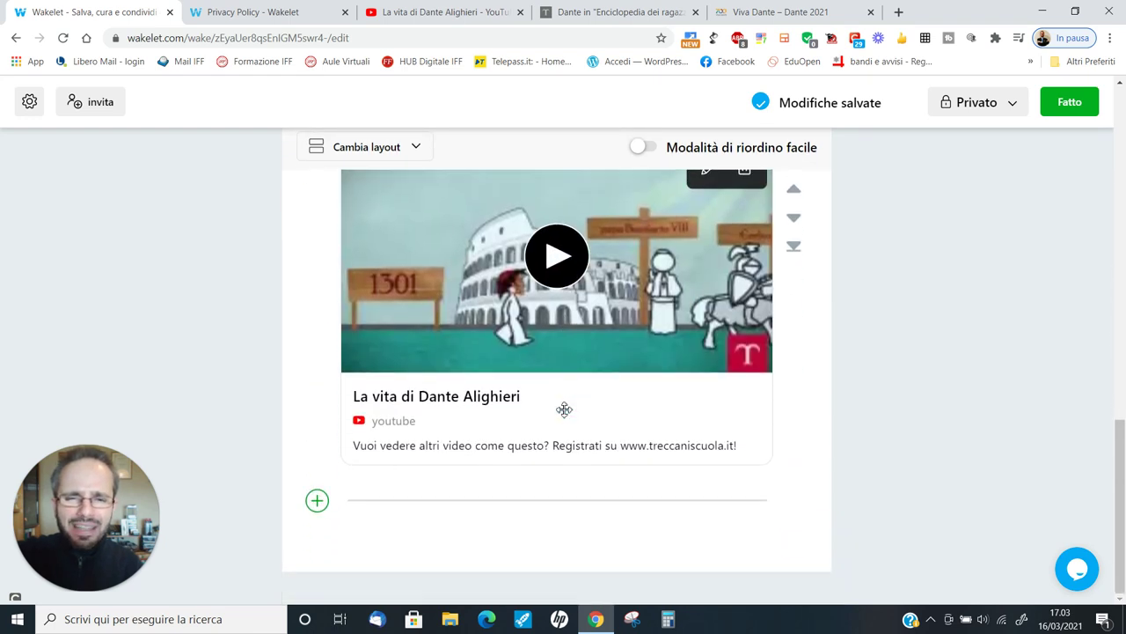
scroll(563, 410, up, 5)
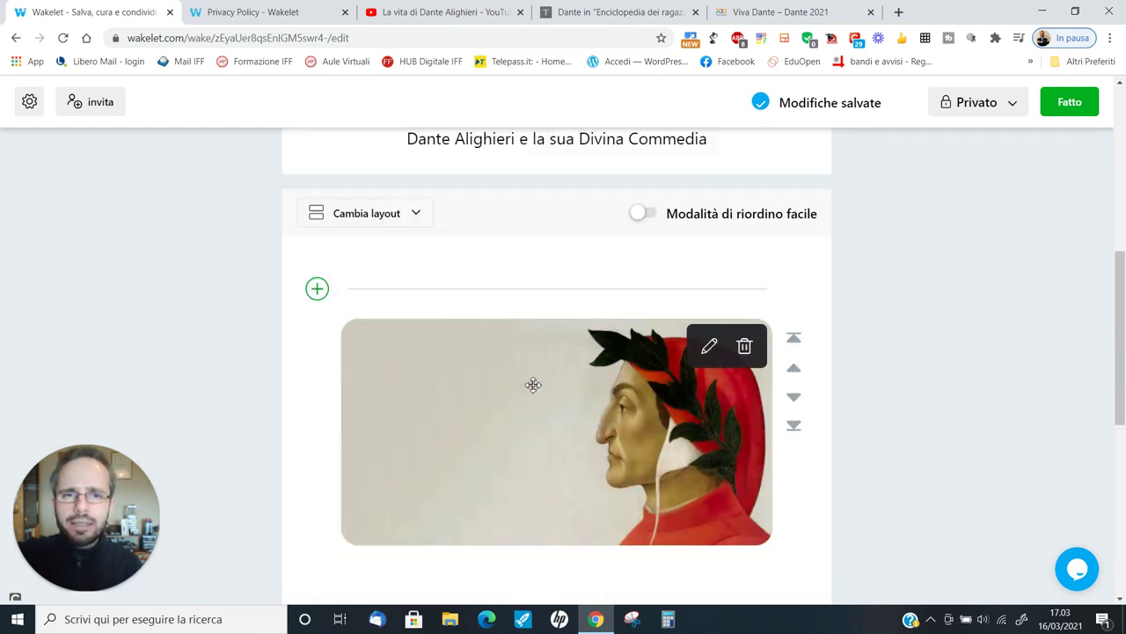
click(401, 220)
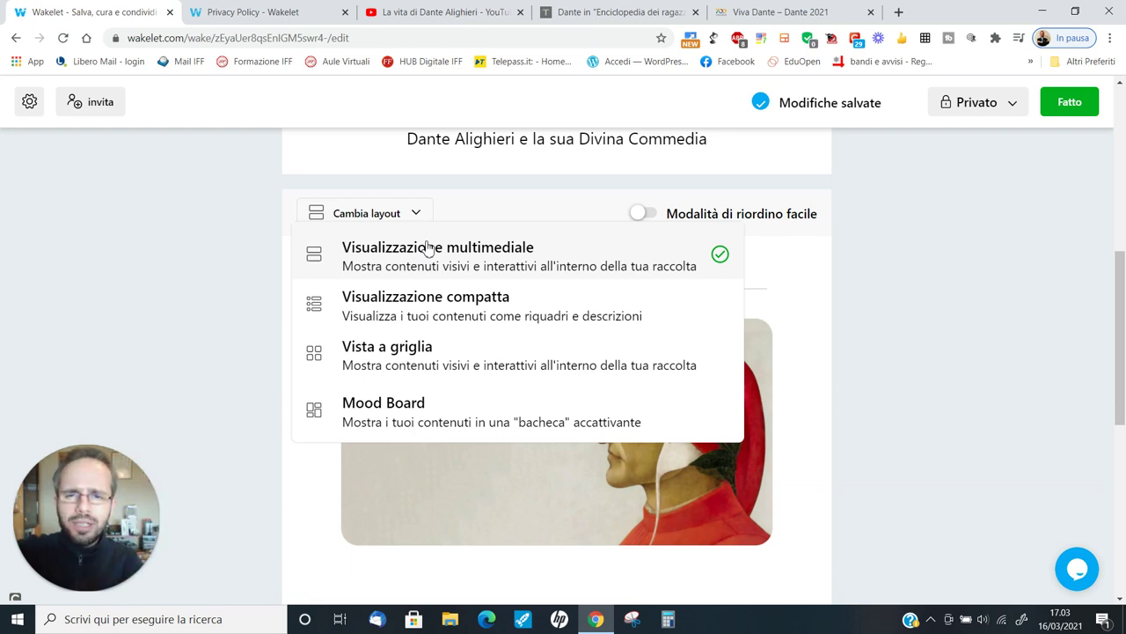
click(453, 355)
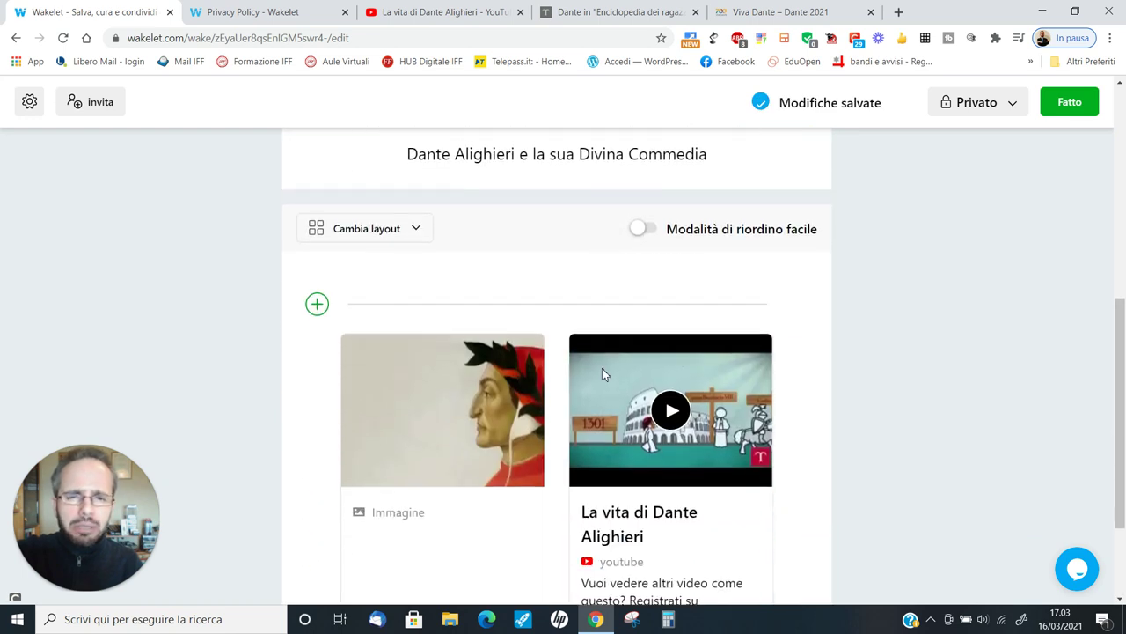
Step: Set the collection's layout to Mood Board and check how the items are arranged
click(405, 227)
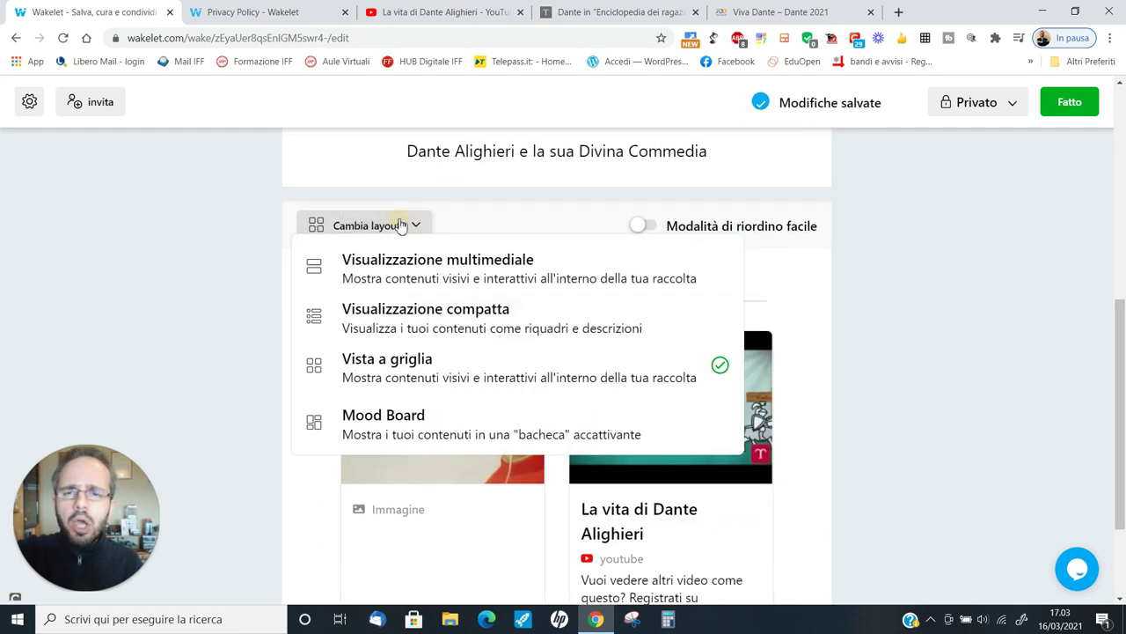
click(405, 421)
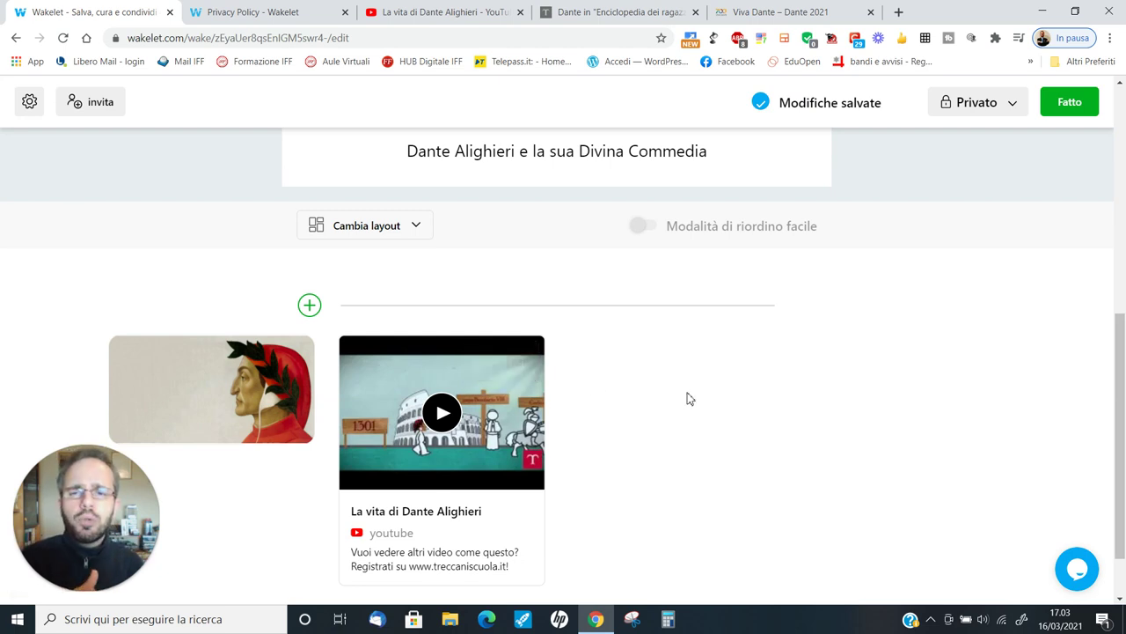
scroll(689, 399, down, 1)
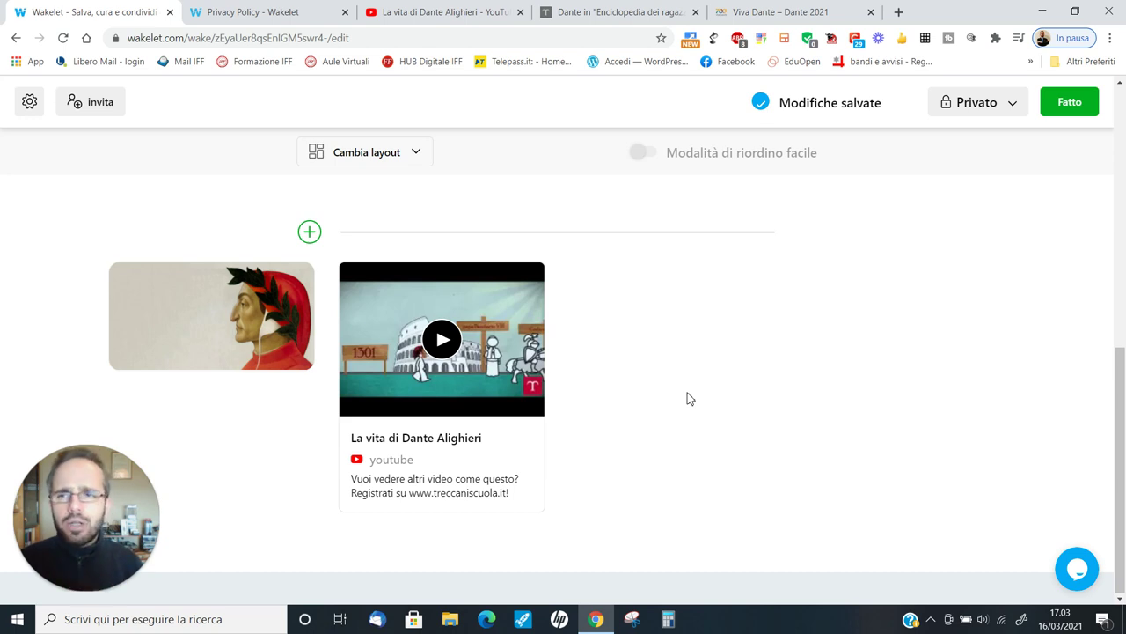
scroll(689, 399, up, 3)
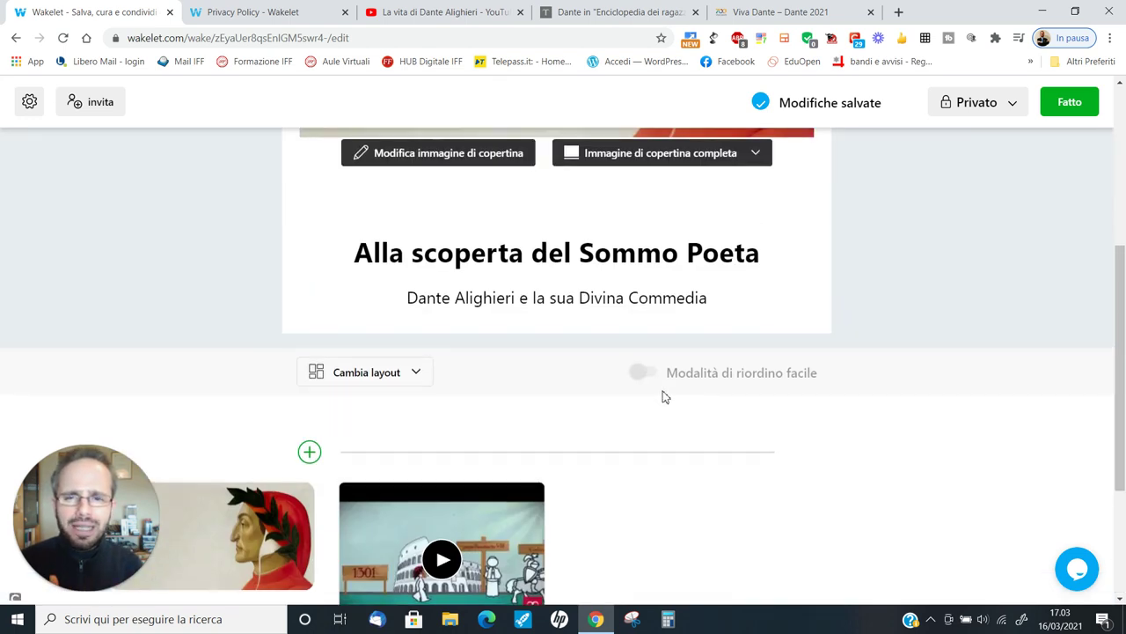
Step: Add a text item above the existing content reading "Dante Alighieri è universamente noto per aver concepito la Divina Commedia" and save it
scroll(663, 395, down, 1)
click(310, 376)
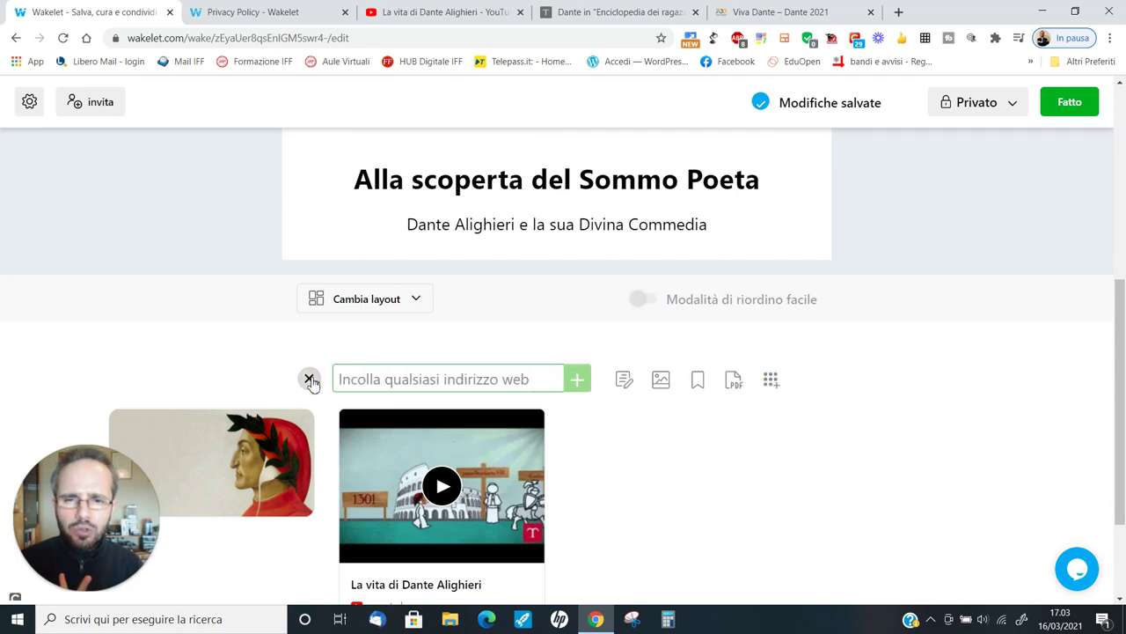
click(622, 380)
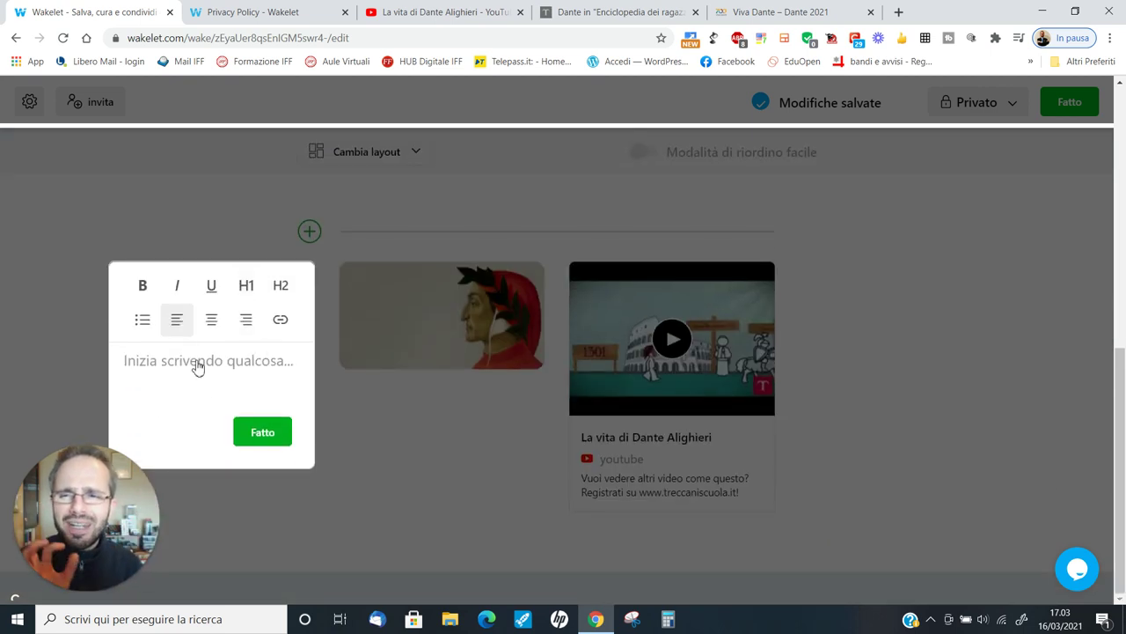
click(143, 286)
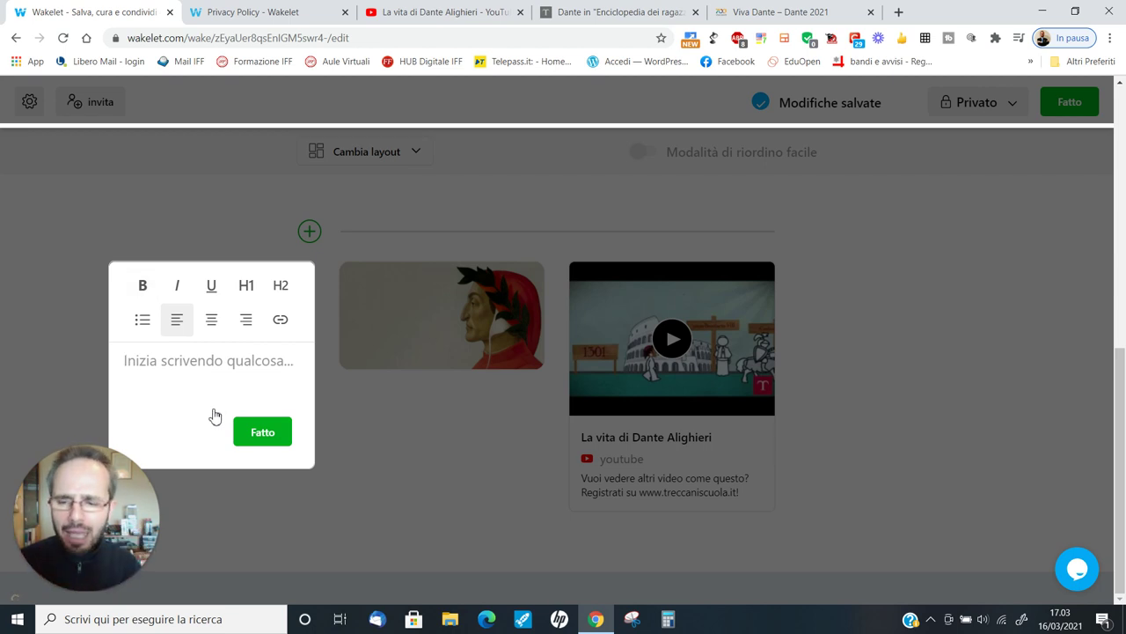
text(Dan)
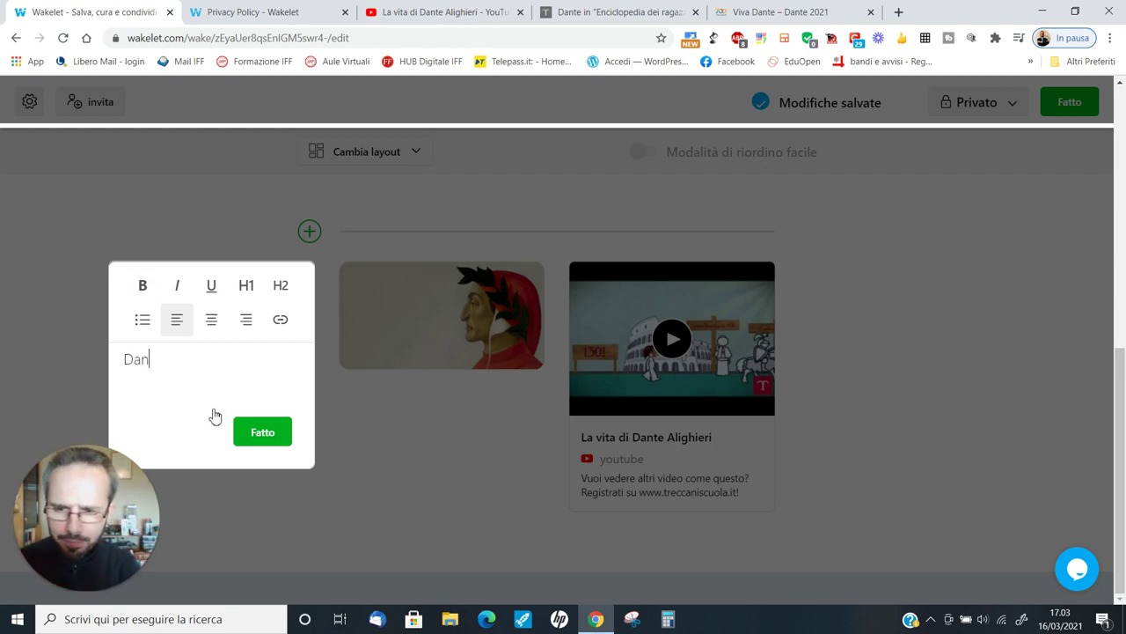
text(te Alighieri )
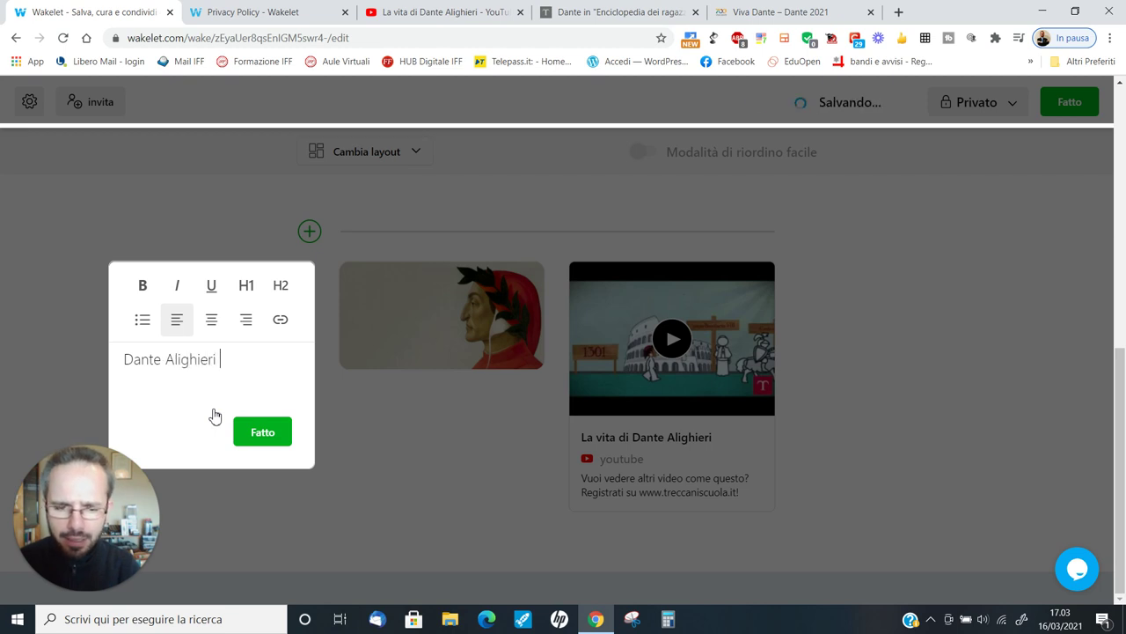
text(è universamen)
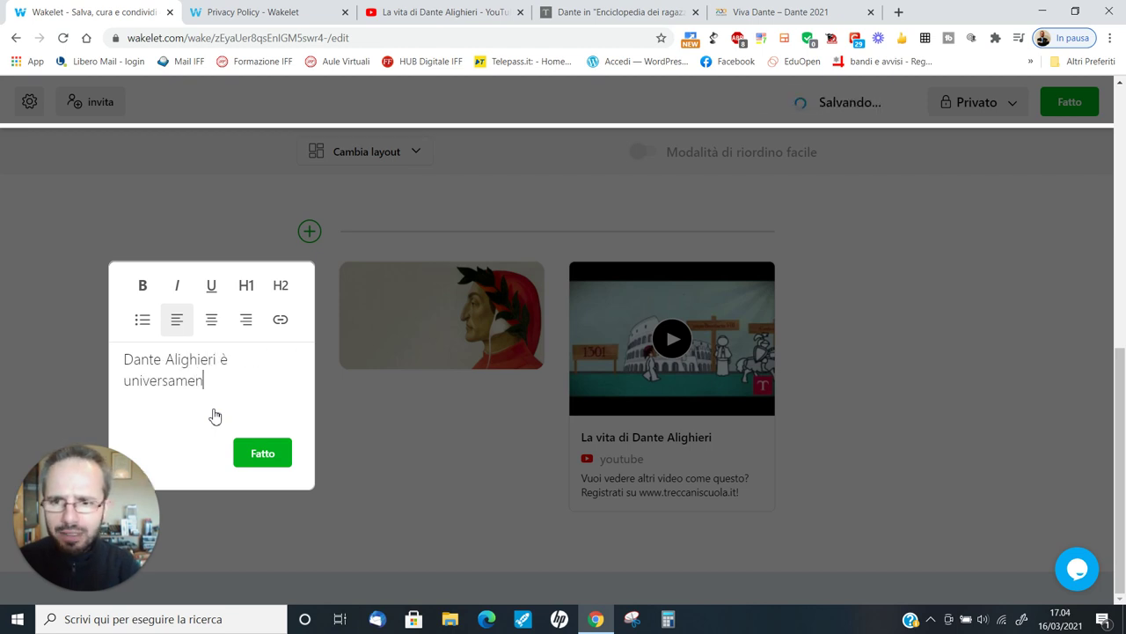
text(te noto per a)
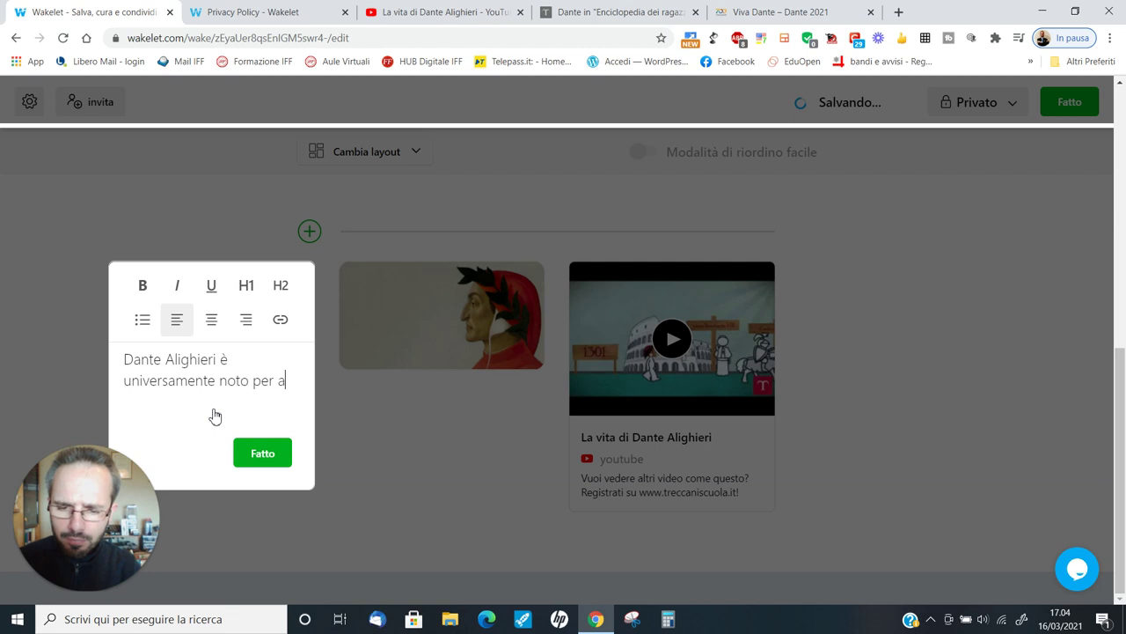
text(ver concepito la )
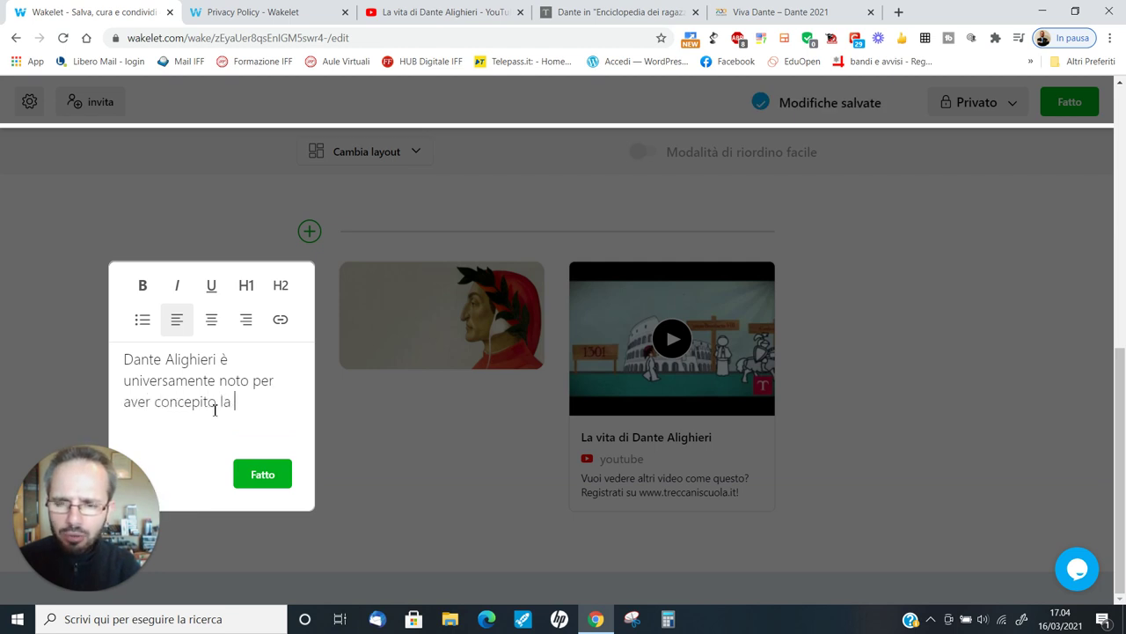
text(Divina Commedia)
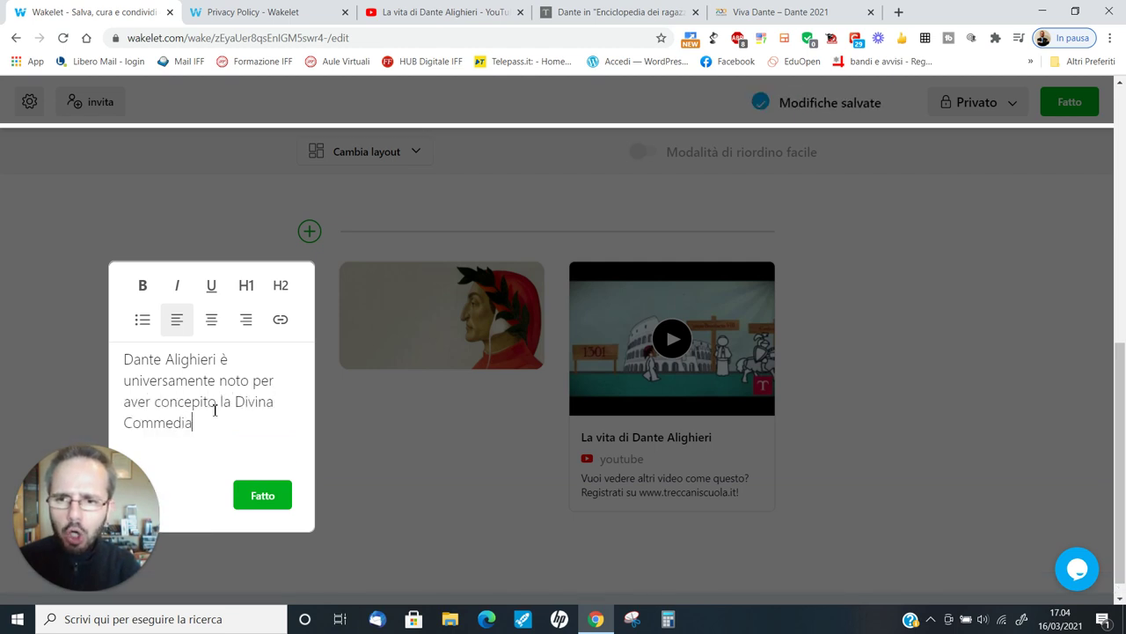
click(263, 493)
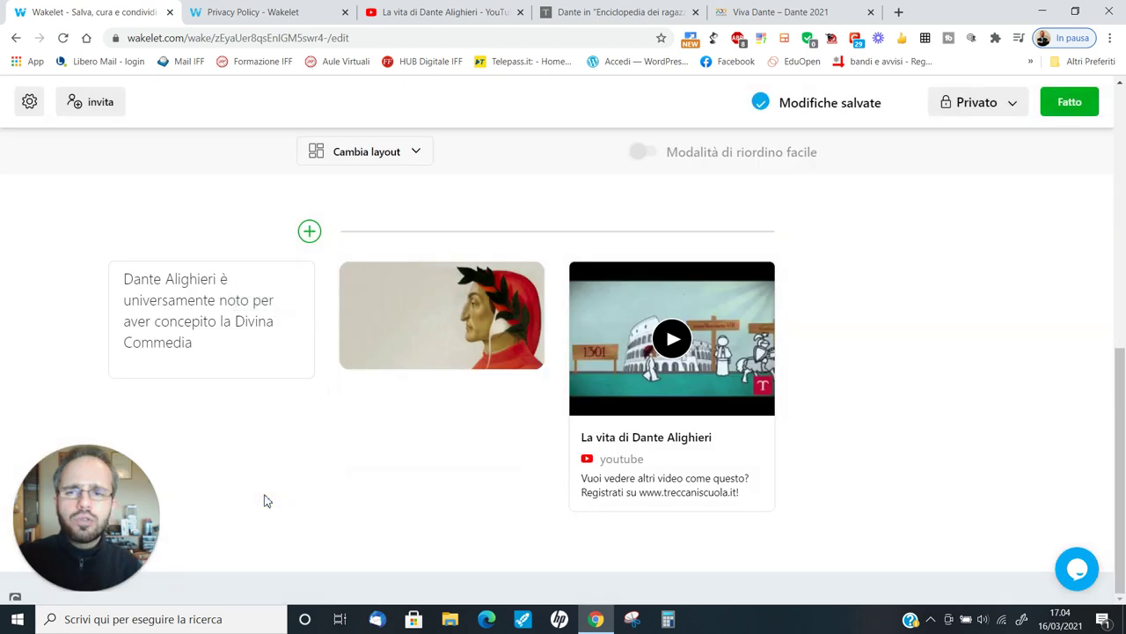
mouse_move(222, 299)
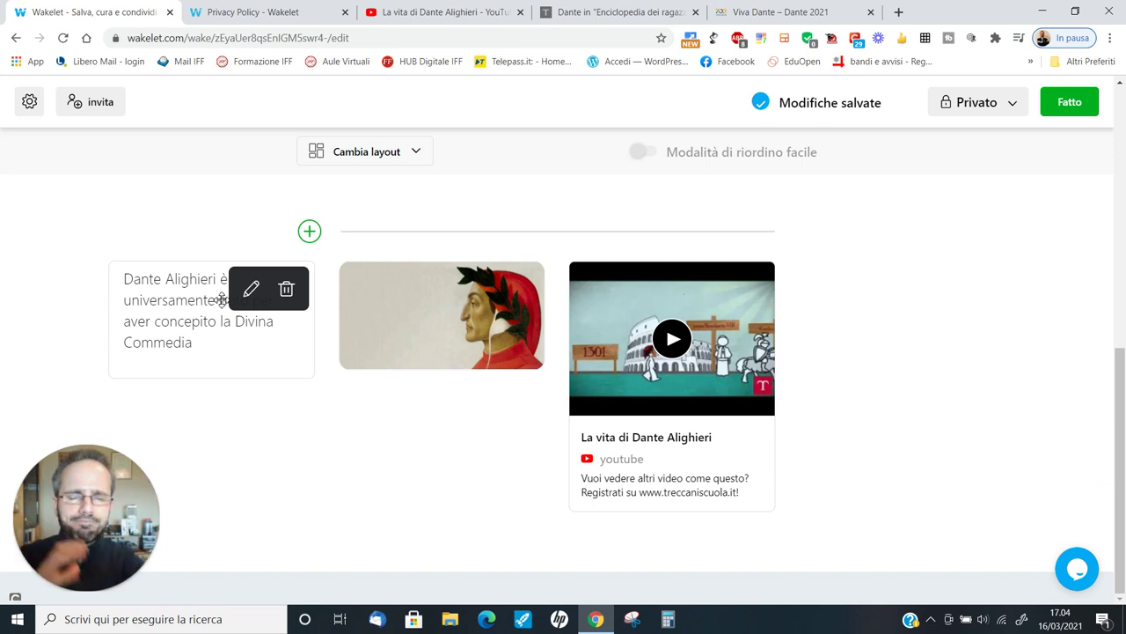
Step: Set the collection's visibility to Non in lista and finish editing it
scroll(677, 312, up, 2)
scroll(678, 313, up, 5)
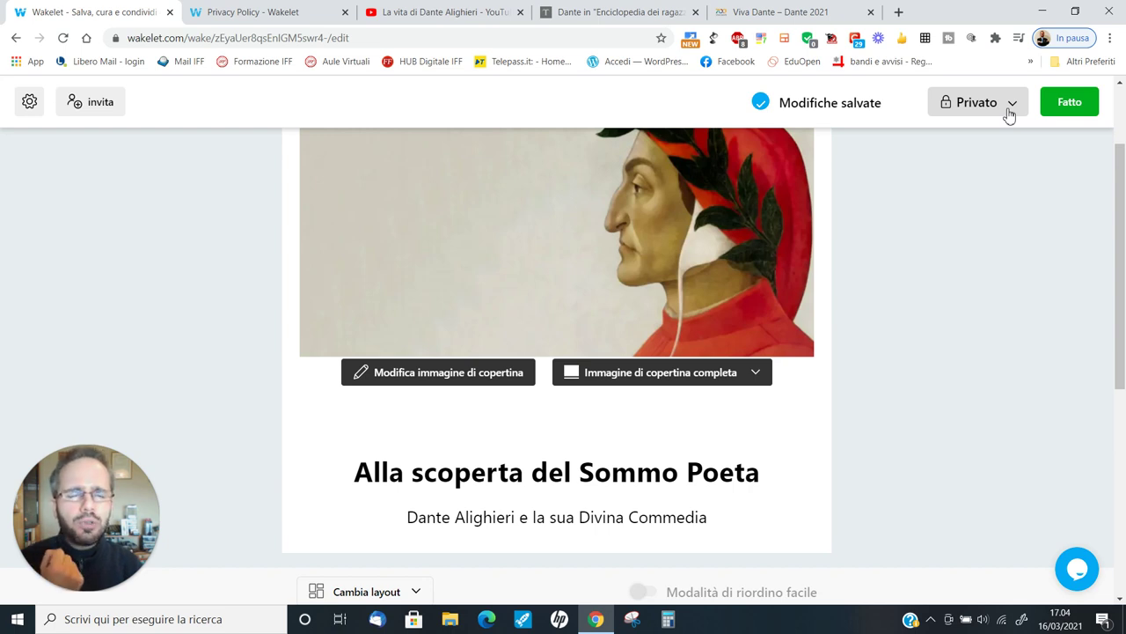
click(1011, 108)
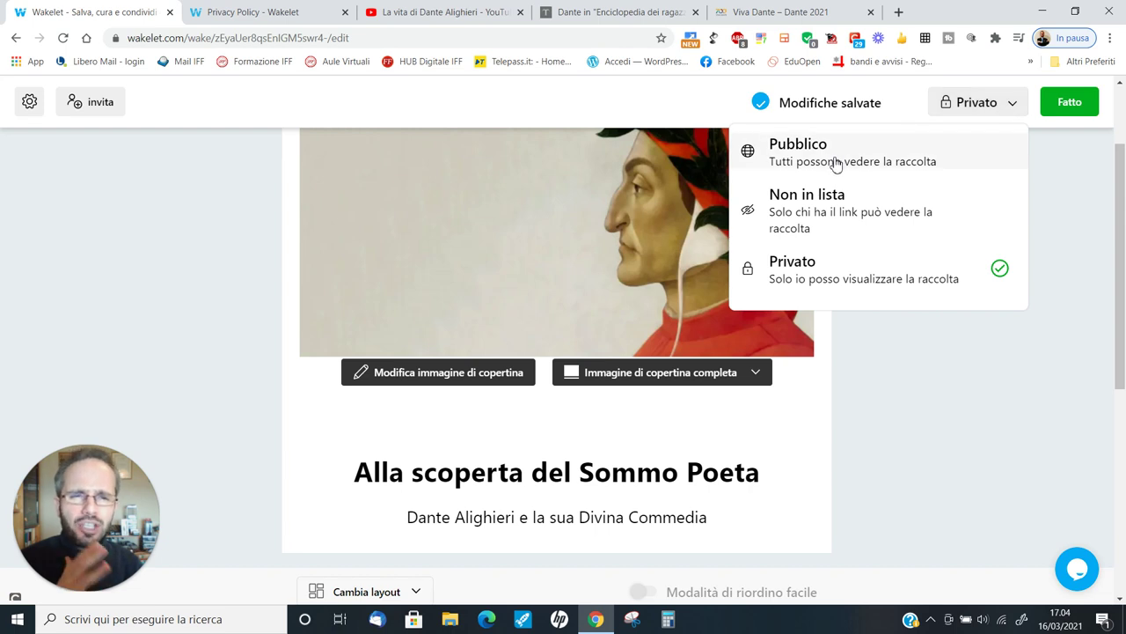
click(811, 204)
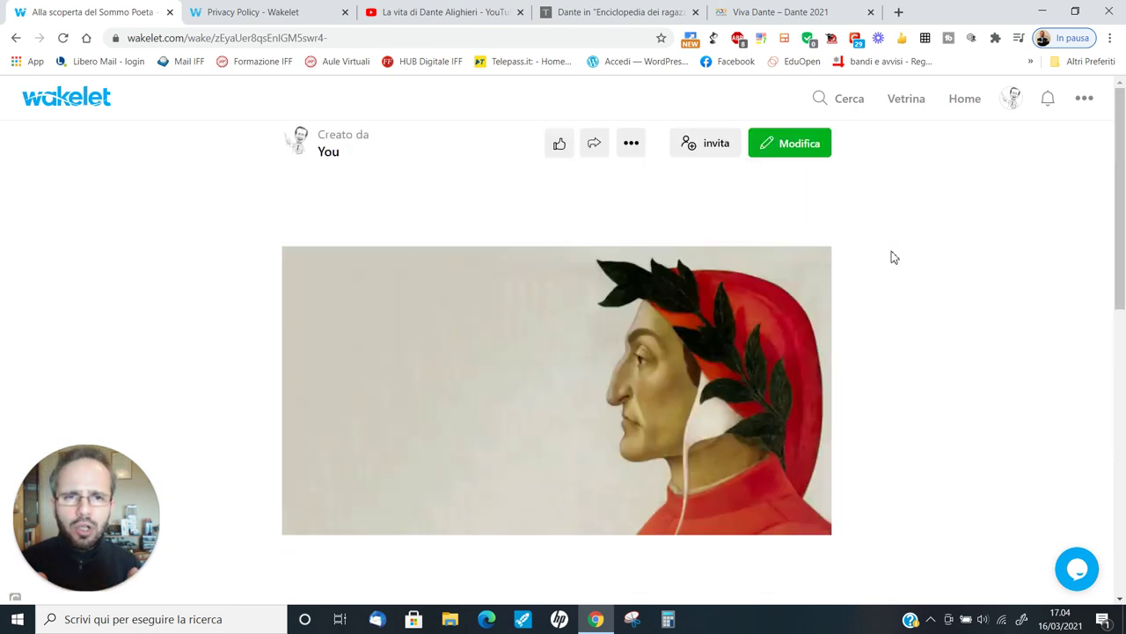
Step: Review the finished collection page, from the cover image and title down to the content items
scroll(775, 330, down, 3)
scroll(732, 338, down, 6)
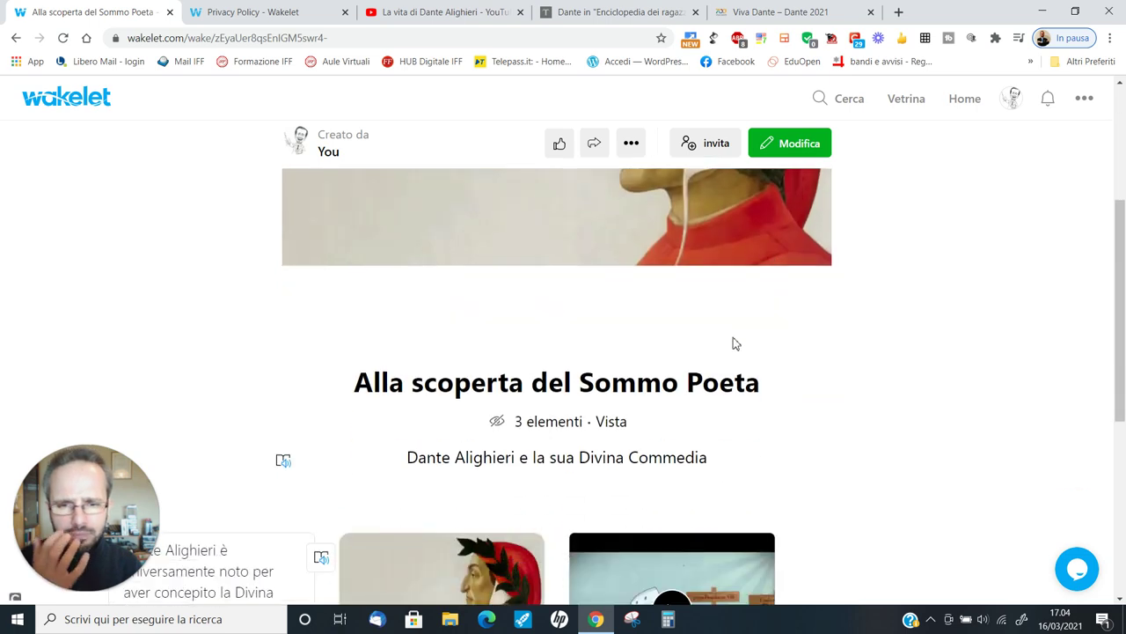
scroll(674, 378, up, 6)
scroll(623, 352, up, 3)
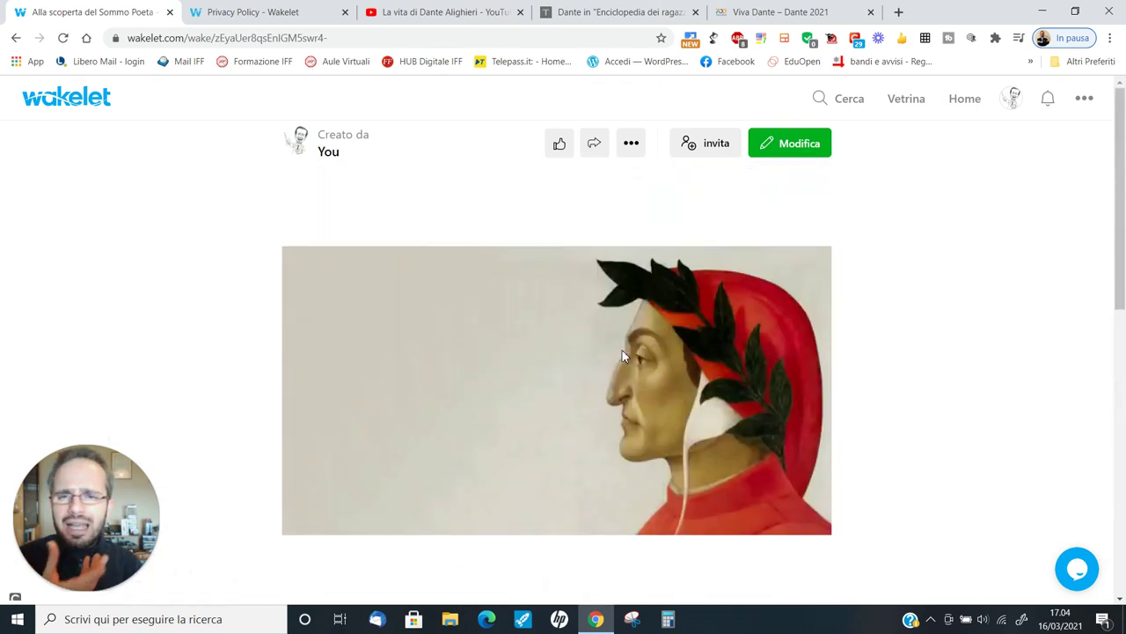
scroll(617, 349, down, 6)
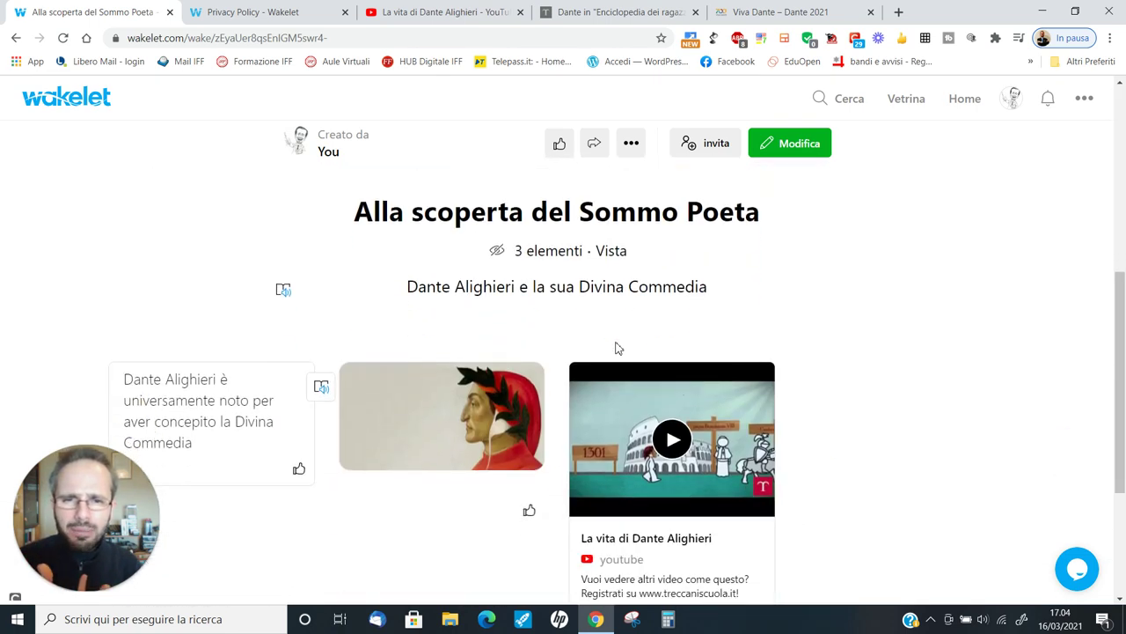
scroll(593, 335, up, 3)
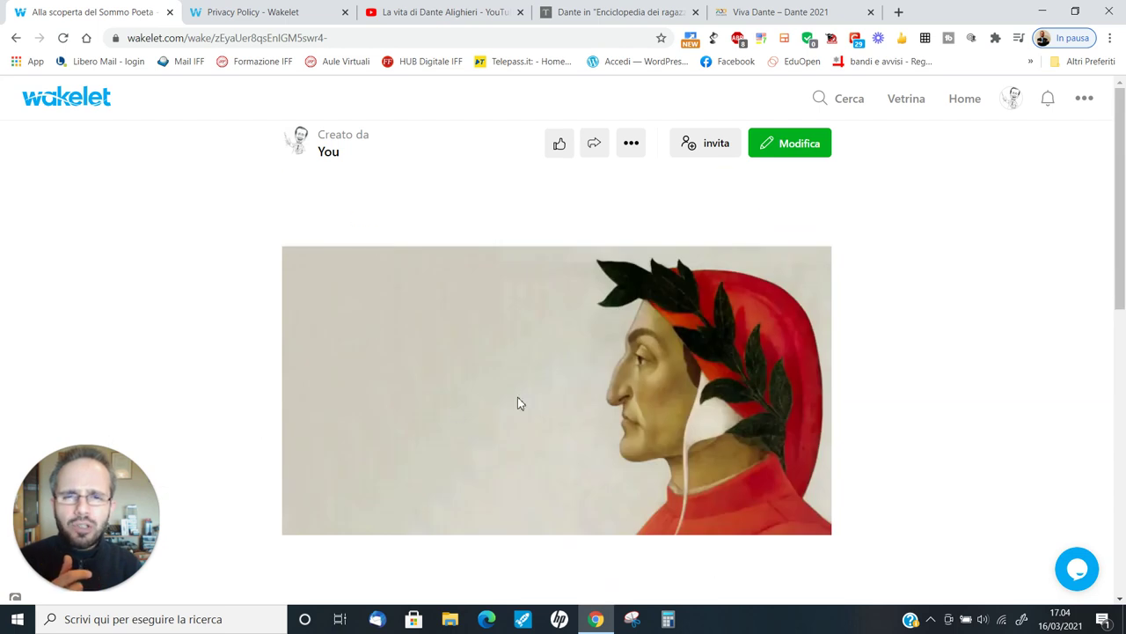
Step: Copy the collection's share link from the sharing options and view its additional options
click(594, 150)
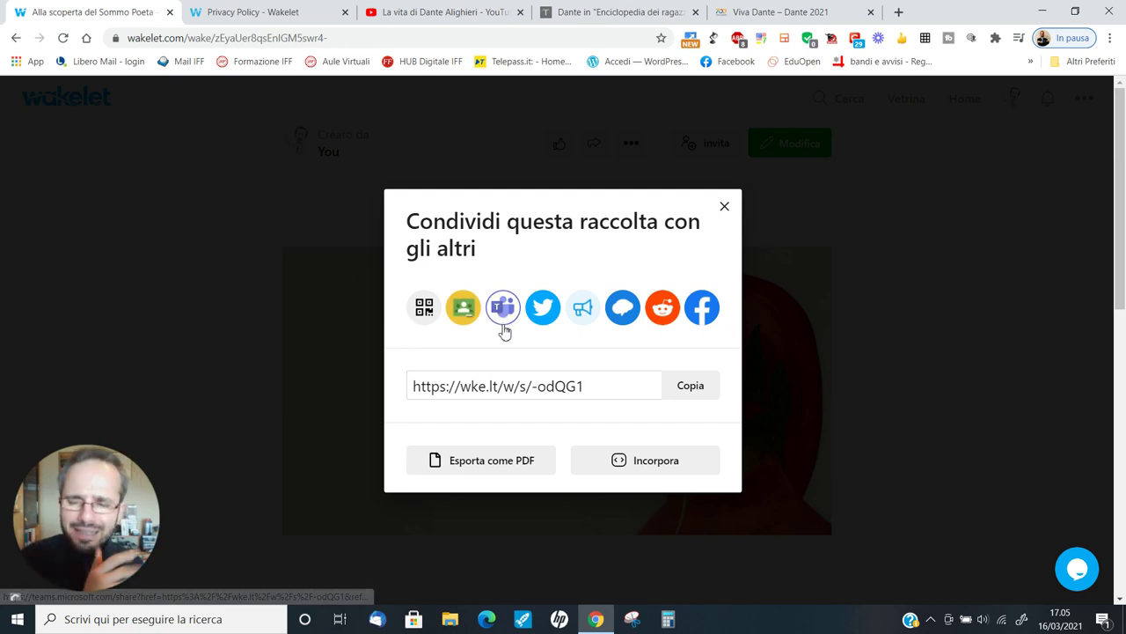
click(692, 401)
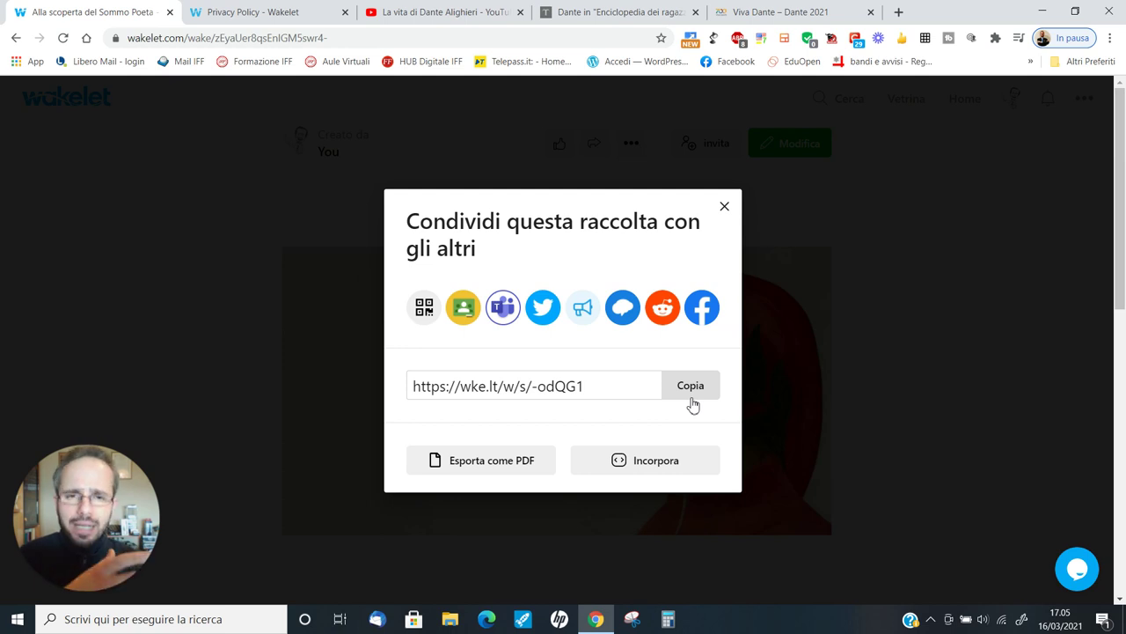
click(724, 208)
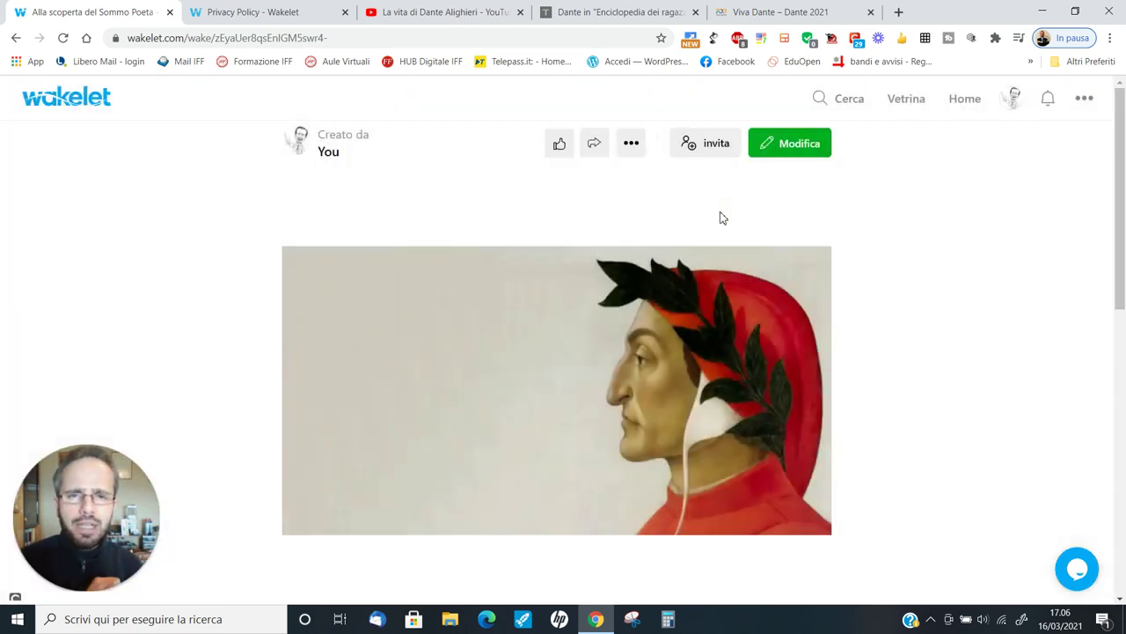
click(633, 148)
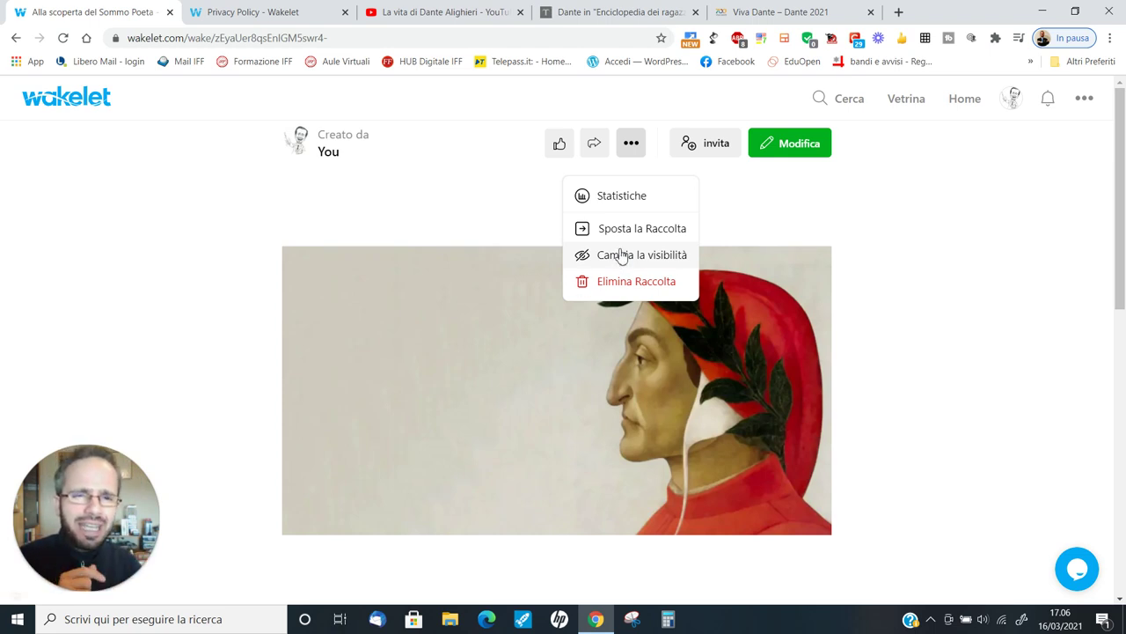
click(795, 206)
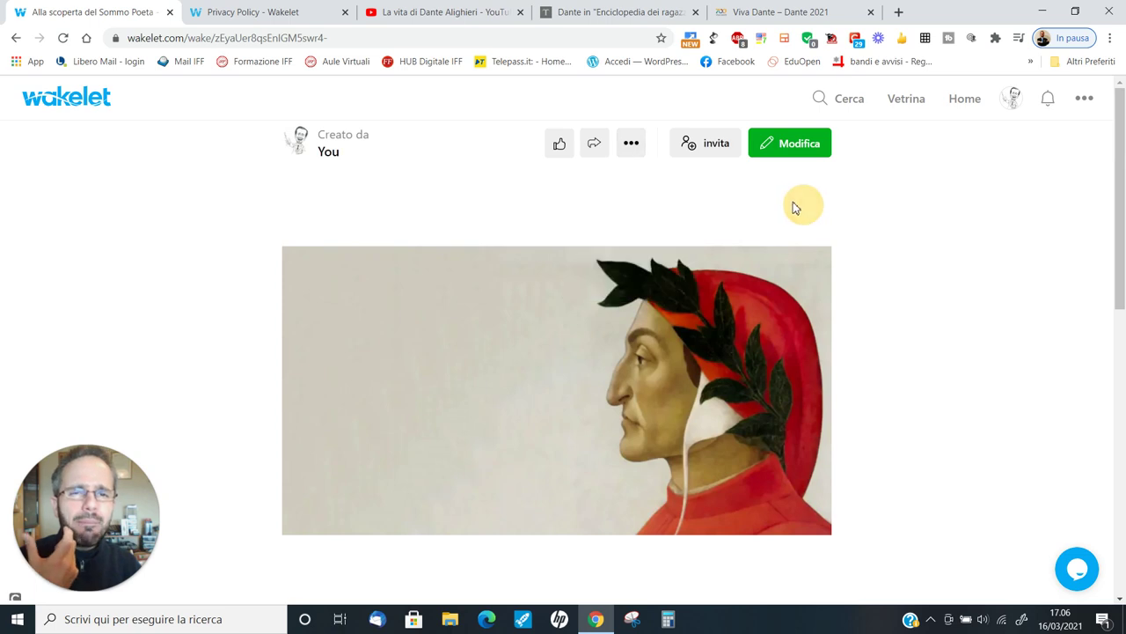
Step: Copy the link for inviting collaborators to the collection and view the option to invite by name or email
click(704, 151)
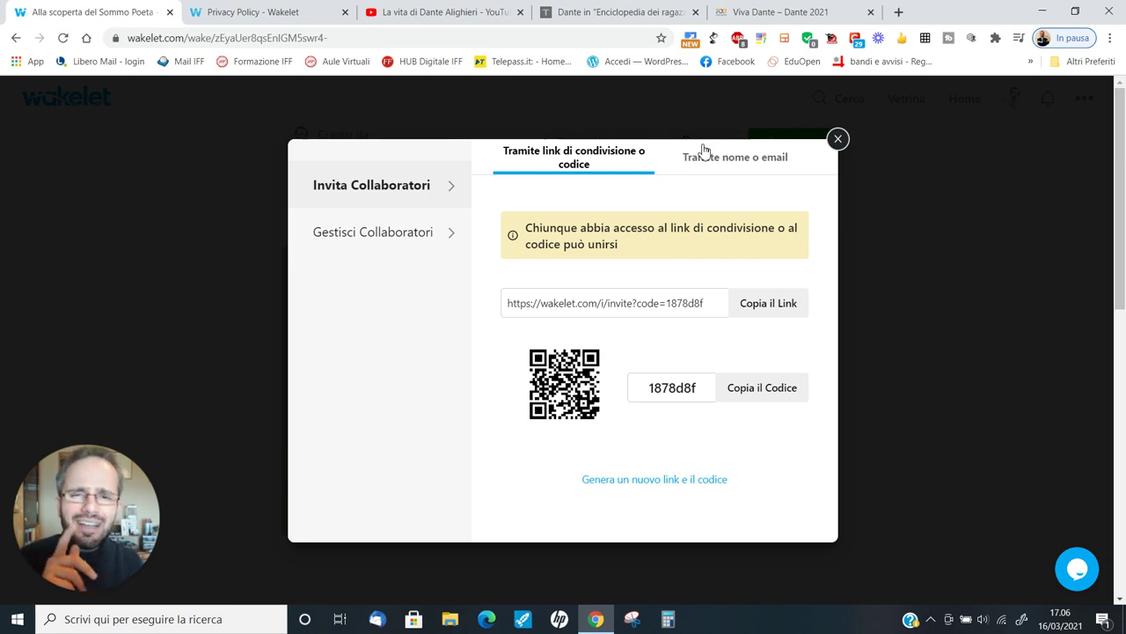
click(766, 306)
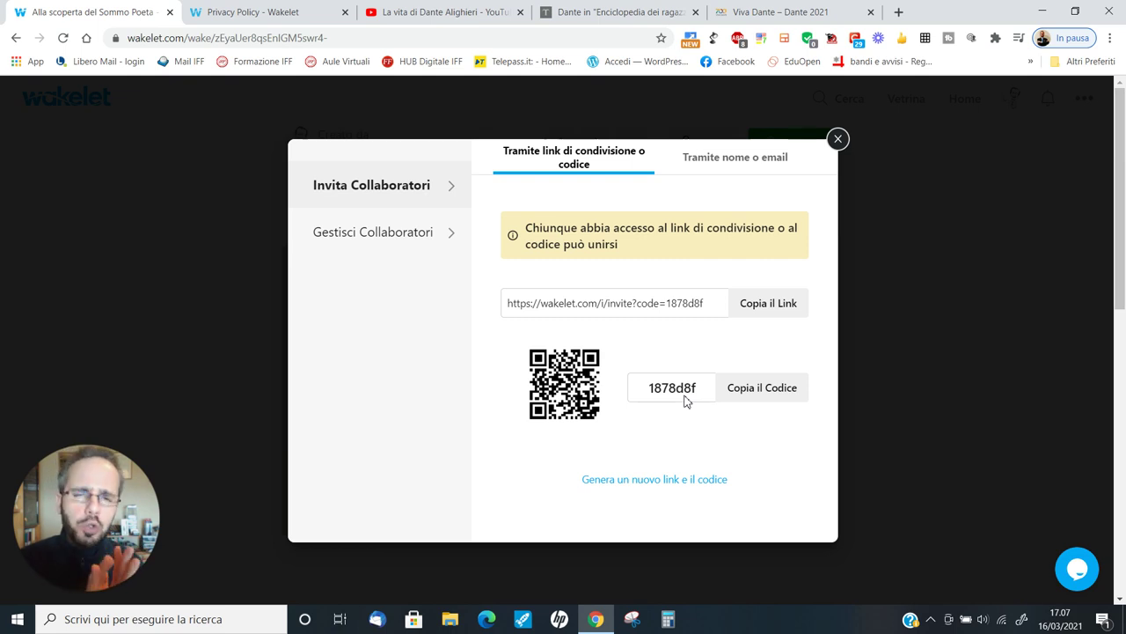
click(747, 167)
click(578, 208)
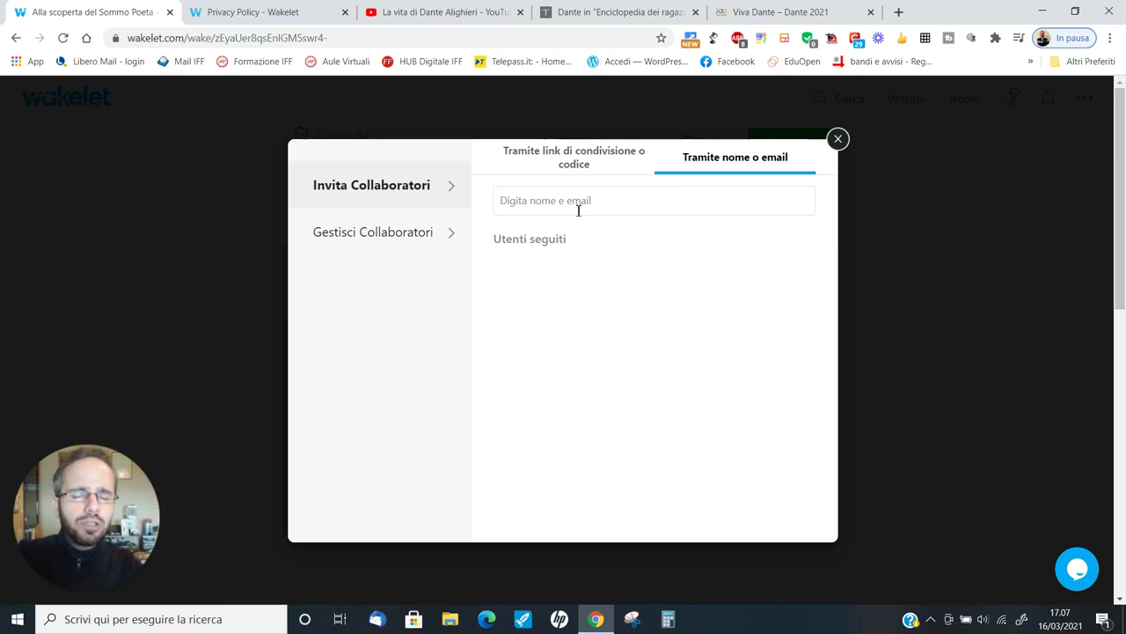
click(838, 139)
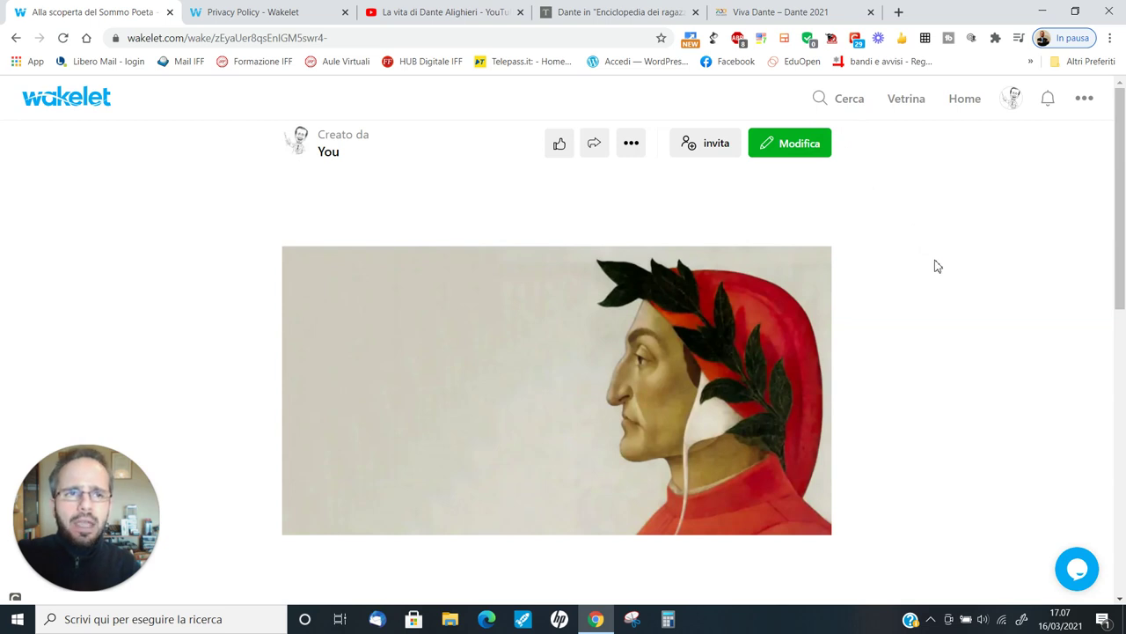
Step: Return to the home page listing all collections
click(964, 102)
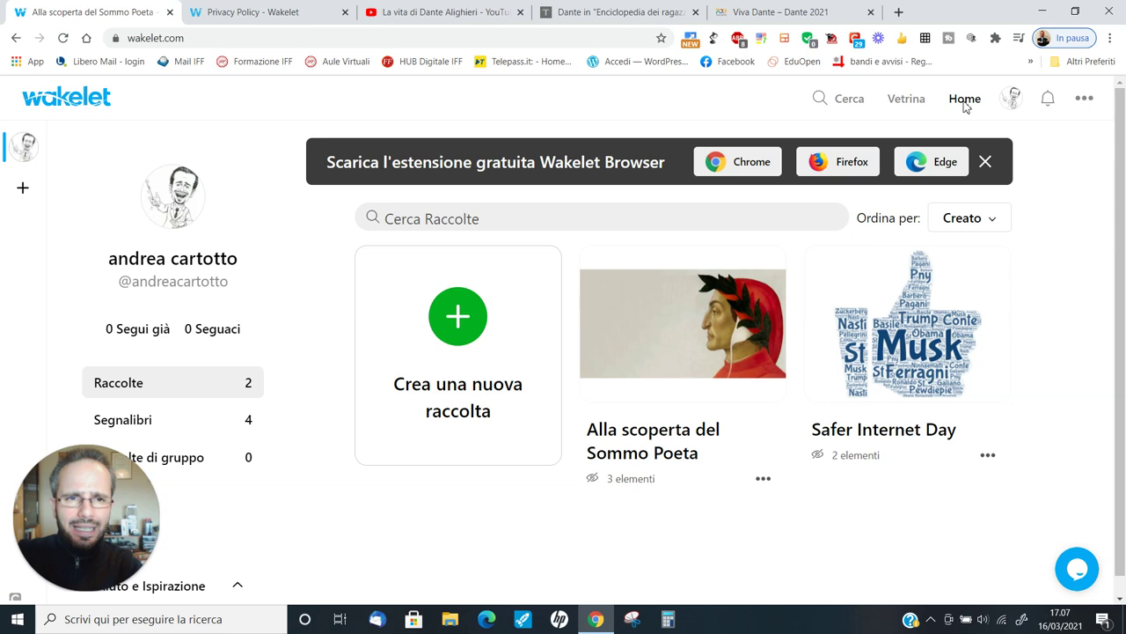